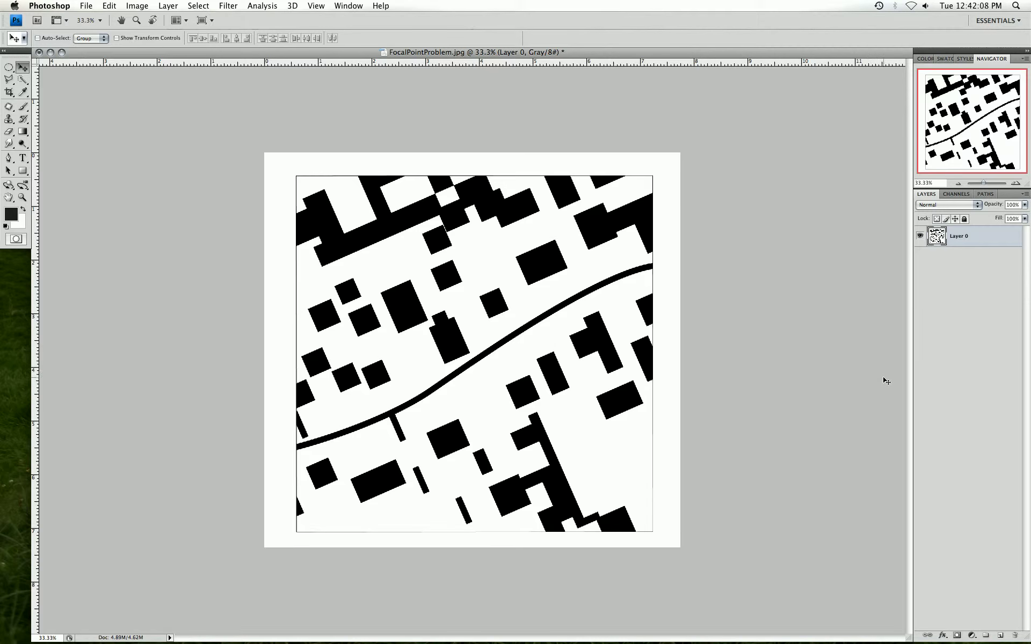
- Drag horizontal and vertical ruler guides that cross just above the curved road at the focal point
{"action": "left_click_drag", "start_coordinate": [582, 62], "coordinate": [570, 289]}
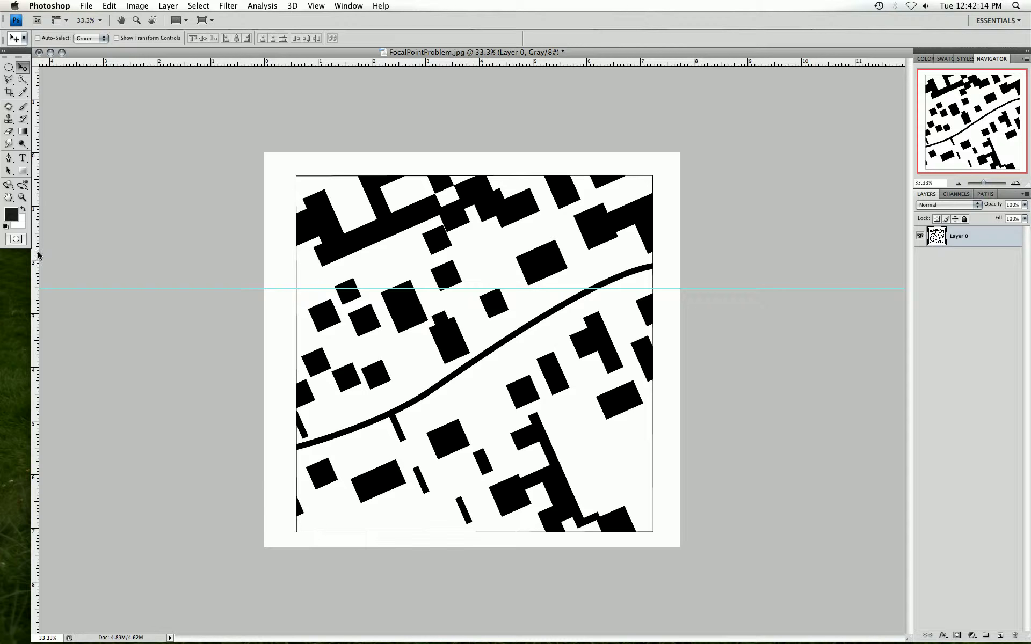
{"action": "left_click_drag", "start_coordinate": [37, 257], "coordinate": [551, 298]}
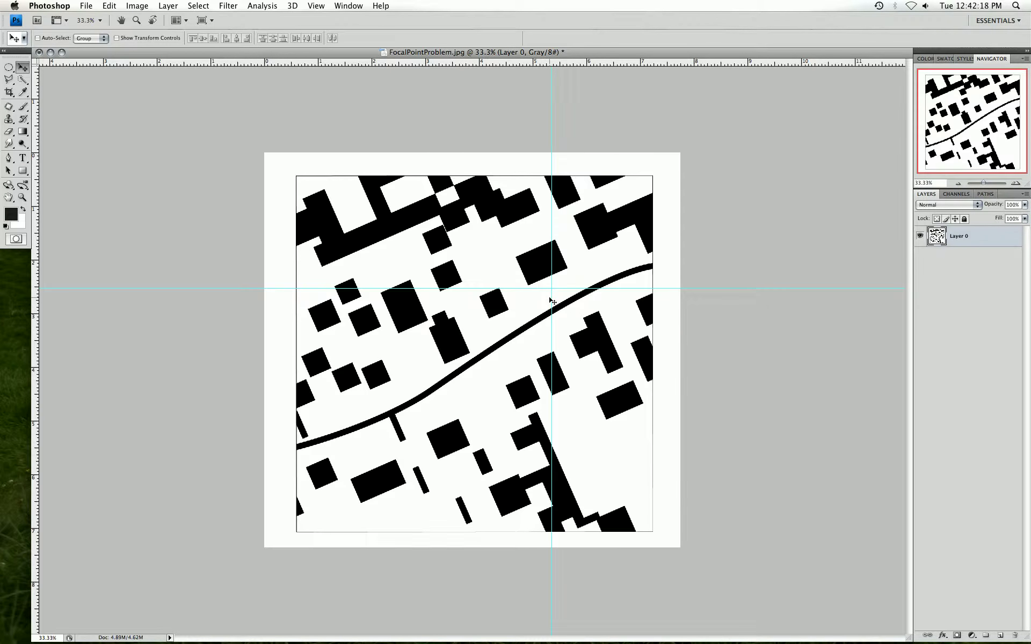
{"action": "left_click", "coordinate": [9, 68]}
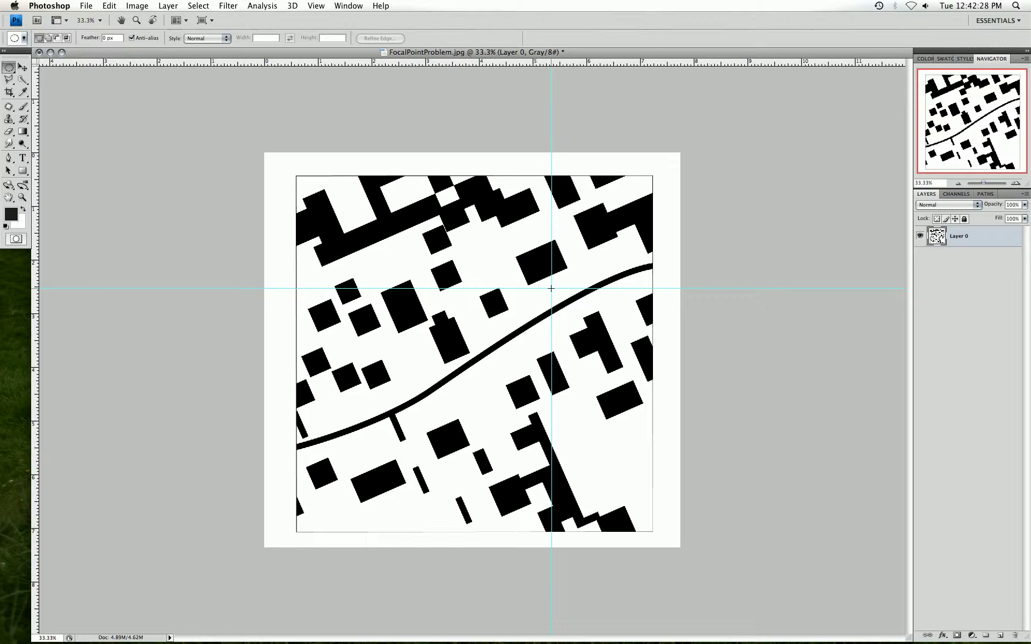
- Copy a small circle centred on the guide crossing onto Layer 1 and invert it to black
{"action": "left_click_drag", "start_coordinate": [554, 311], "coordinate": [588, 360]}
{"action": "left_click_drag", "start_coordinate": [588, 360], "coordinate": [588, 360]}
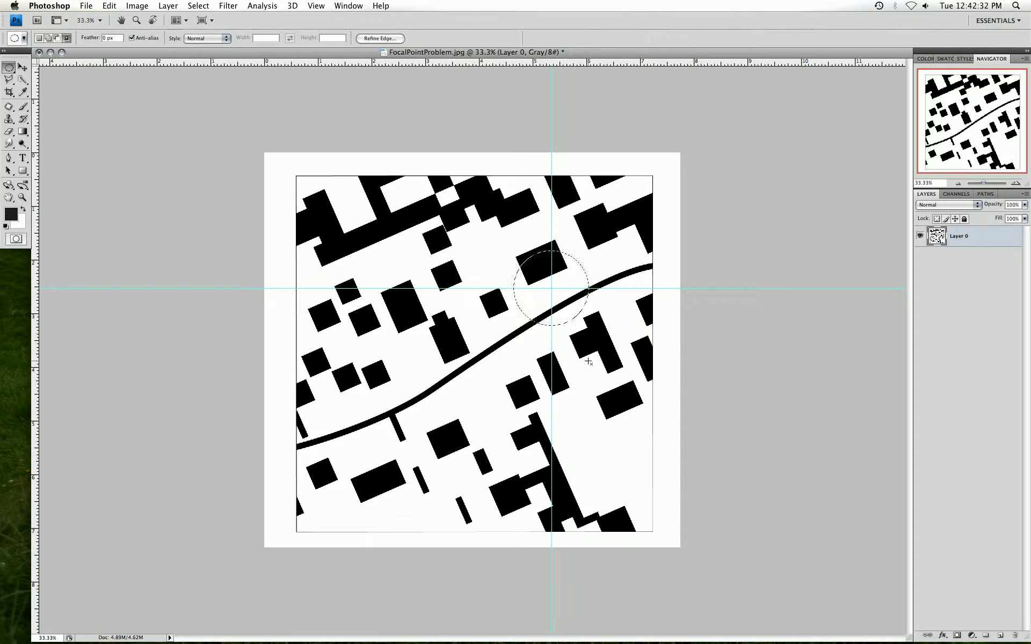
{"action": "key", "text": "ctrl+j"}
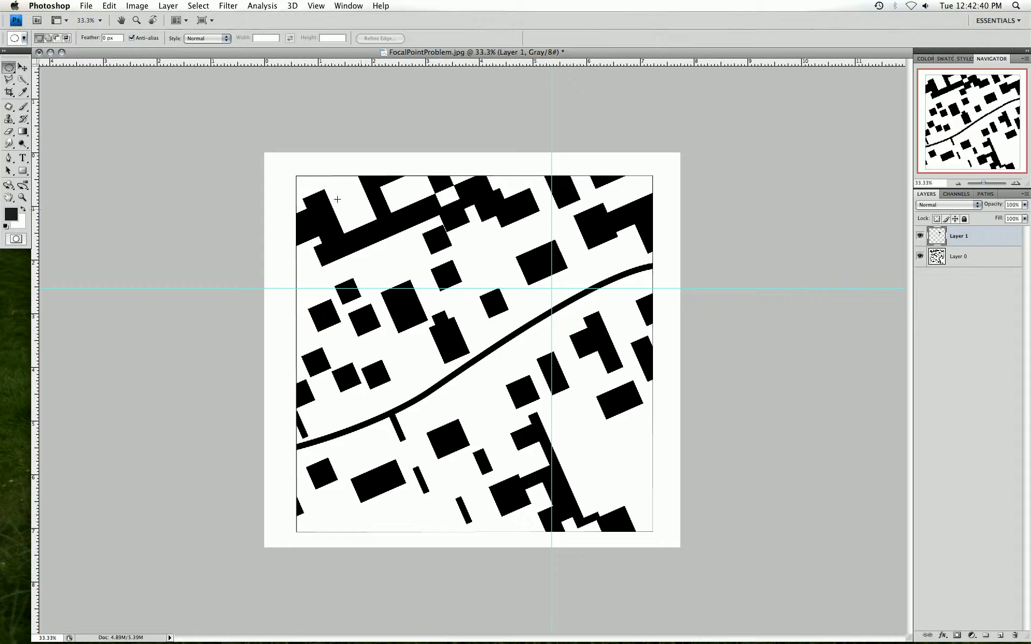
{"action": "left_click", "coordinate": [168, 6]}
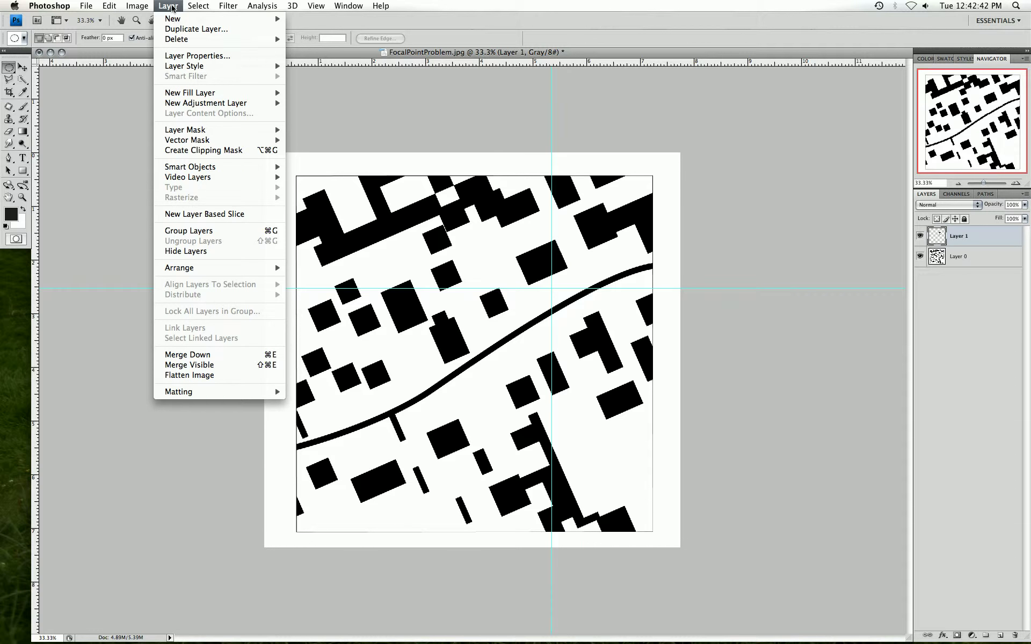
{"action": "mouse_move", "coordinate": [156, 35]}
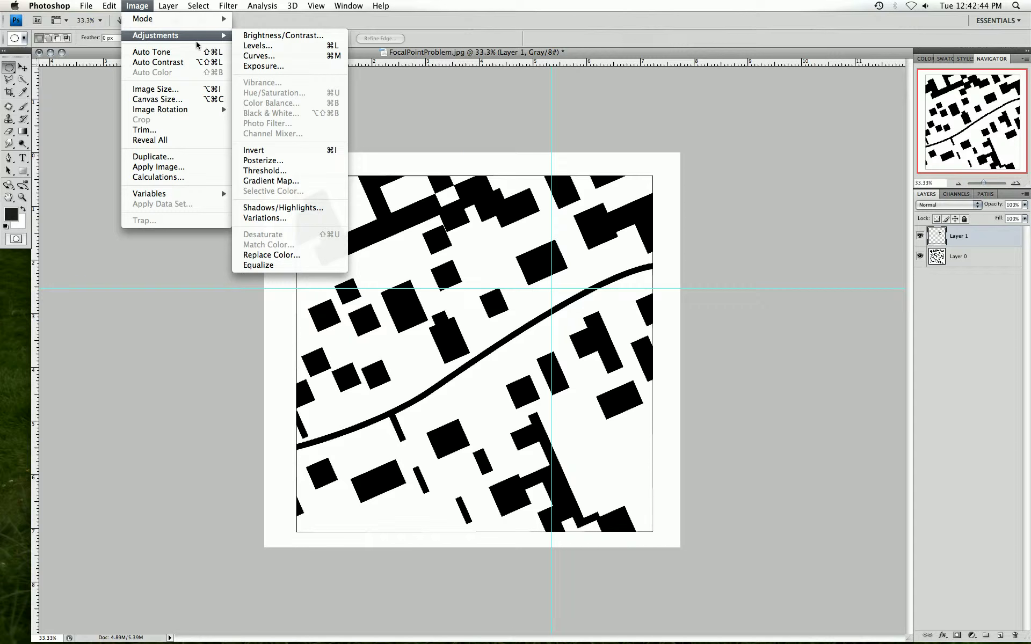
{"action": "left_click", "coordinate": [271, 151]}
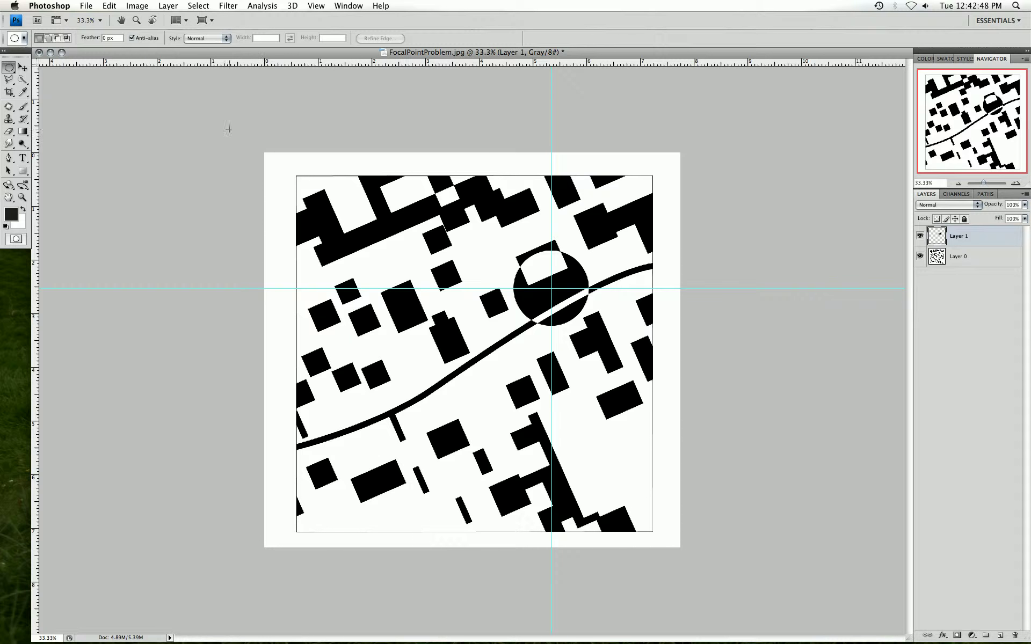
{"action": "left_click", "coordinate": [22, 67]}
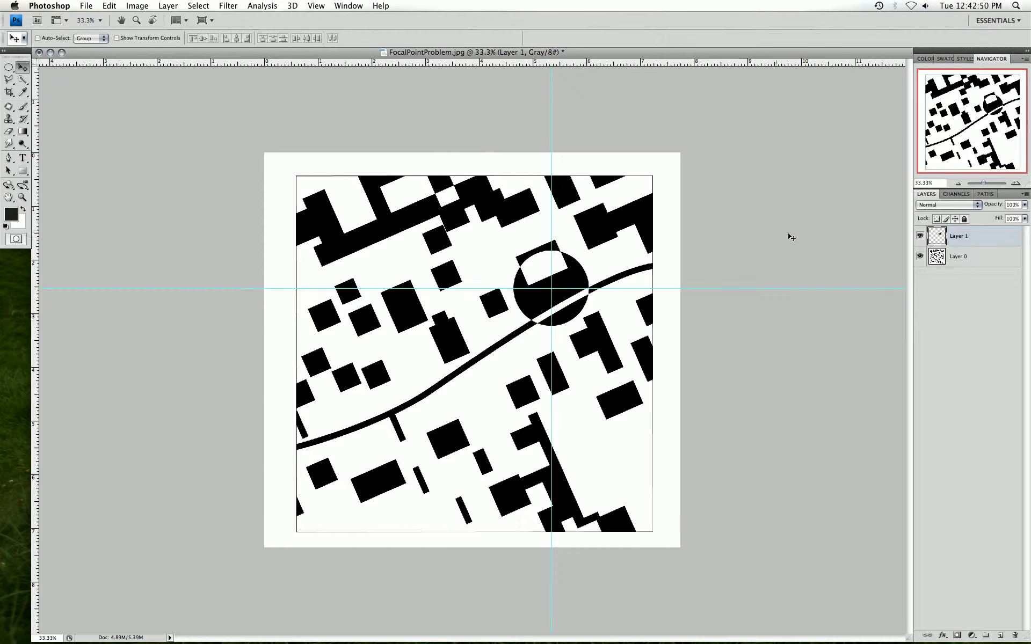
- On Layer 0, select a large circle centred on the guide crossing, then inverse the selection
{"action": "left_click", "coordinate": [961, 261]}
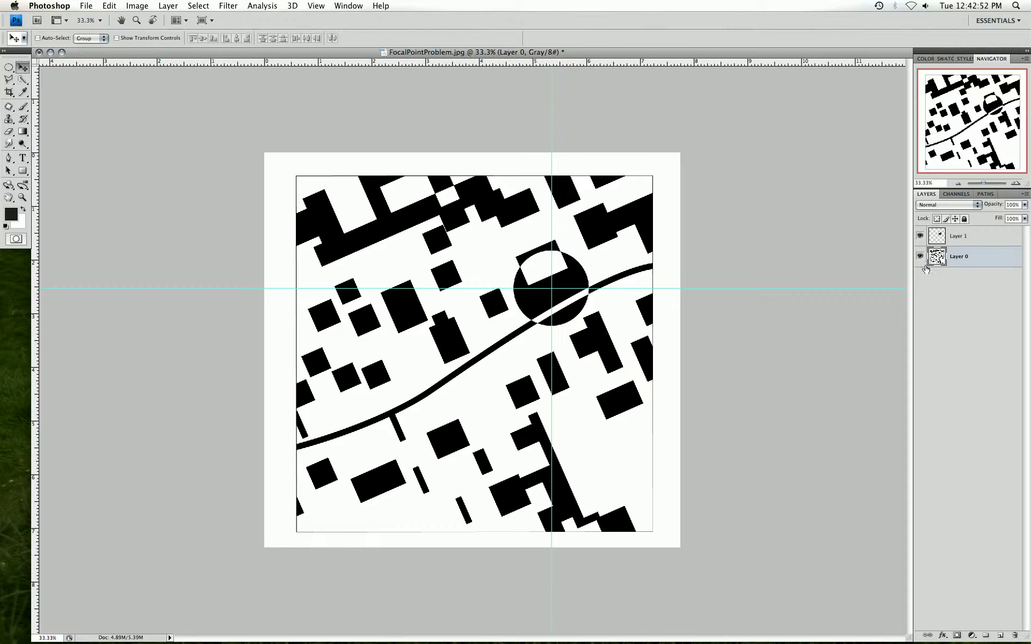
{"action": "left_click", "coordinate": [9, 68]}
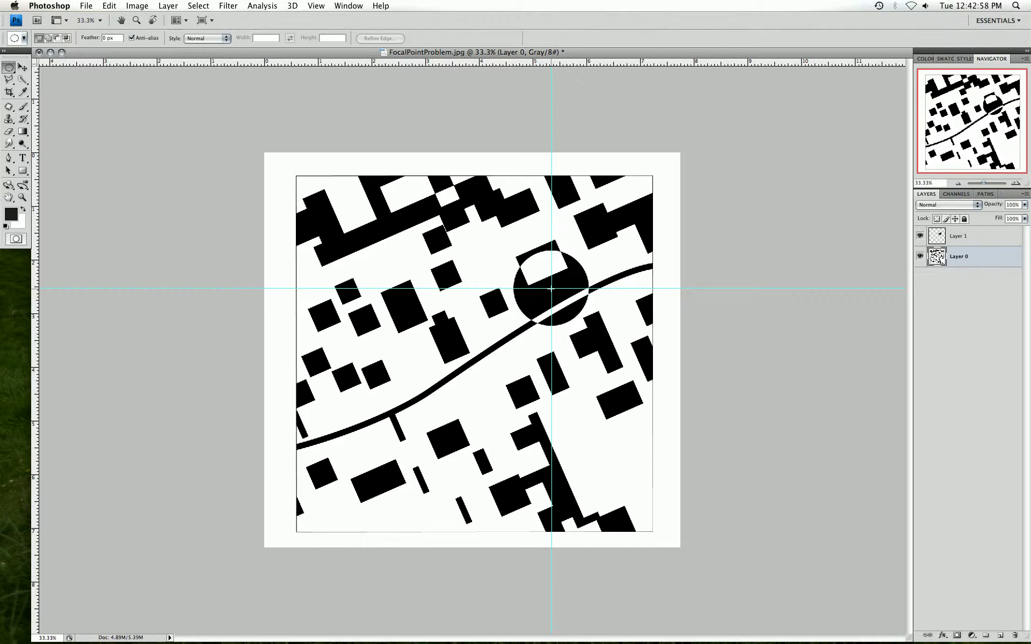
{"action": "mouse_move", "coordinate": [564, 319]}
{"action": "left_mouse_down"}
{"action": "mouse_move", "coordinate": [679, 642]}
{"action": "mouse_move", "coordinate": [703, 643]}
{"action": "left_mouse_up"}
{"action": "left_click_drag", "start_coordinate": [704, 643], "coordinate": [704, 643]}
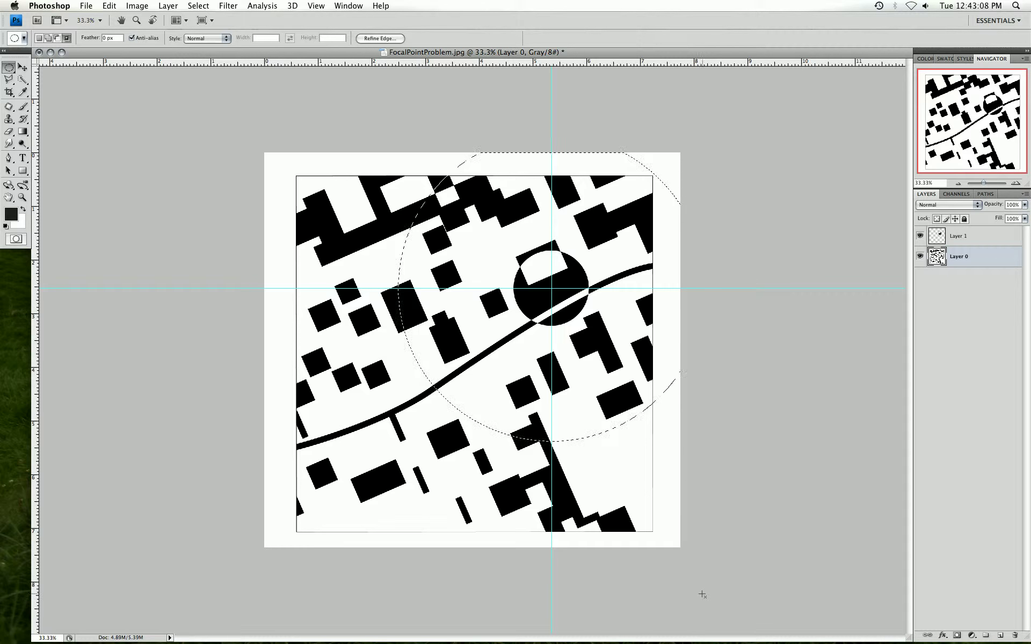
{"action": "left_click", "coordinate": [205, 8]}
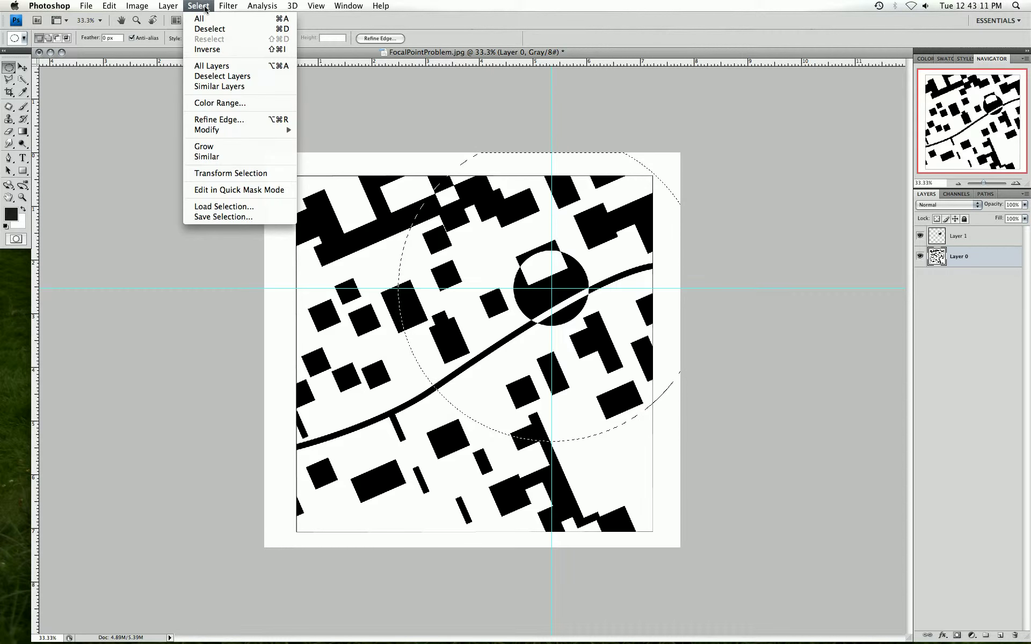
{"action": "left_click", "coordinate": [203, 50]}
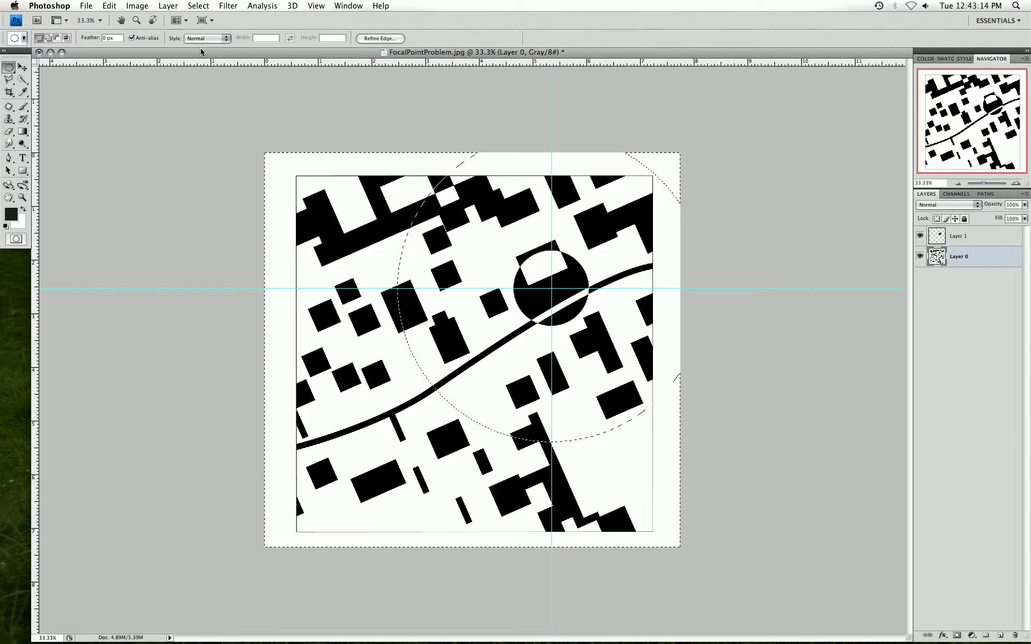
- Invert the map outside the large circle to white-on-black and deselect
{"action": "left_click", "coordinate": [137, 6]}
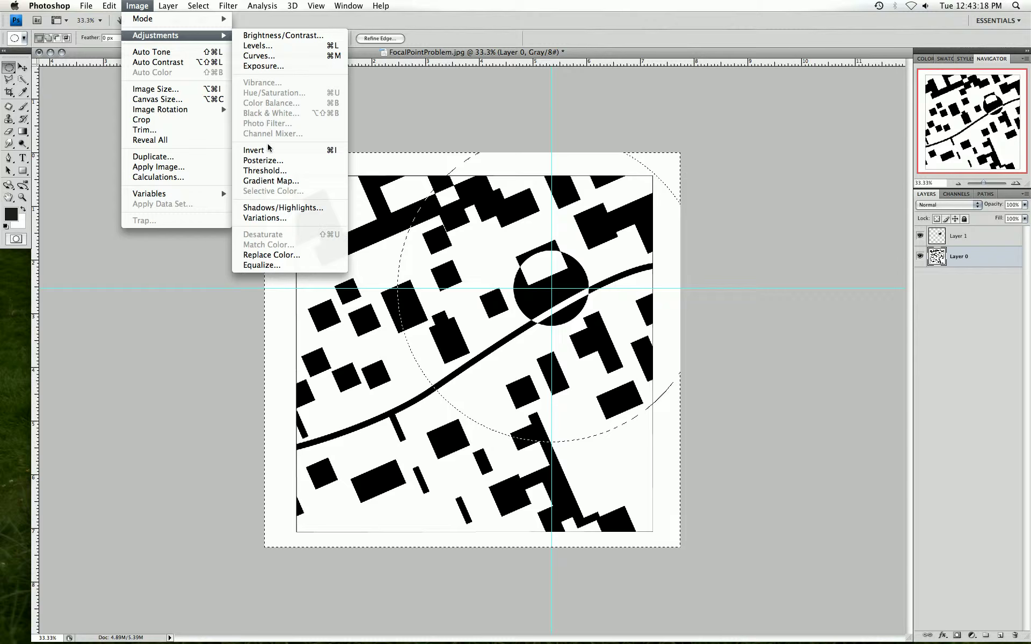
{"action": "left_click", "coordinate": [267, 151]}
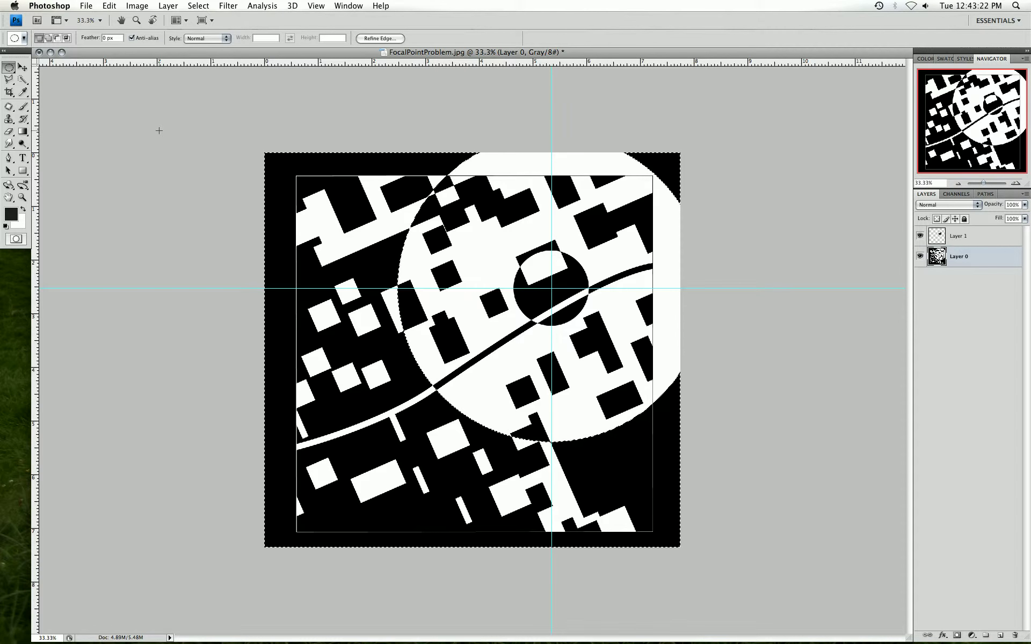
{"action": "left_click", "coordinate": [159, 133]}
{"action": "left_click", "coordinate": [11, 92]}
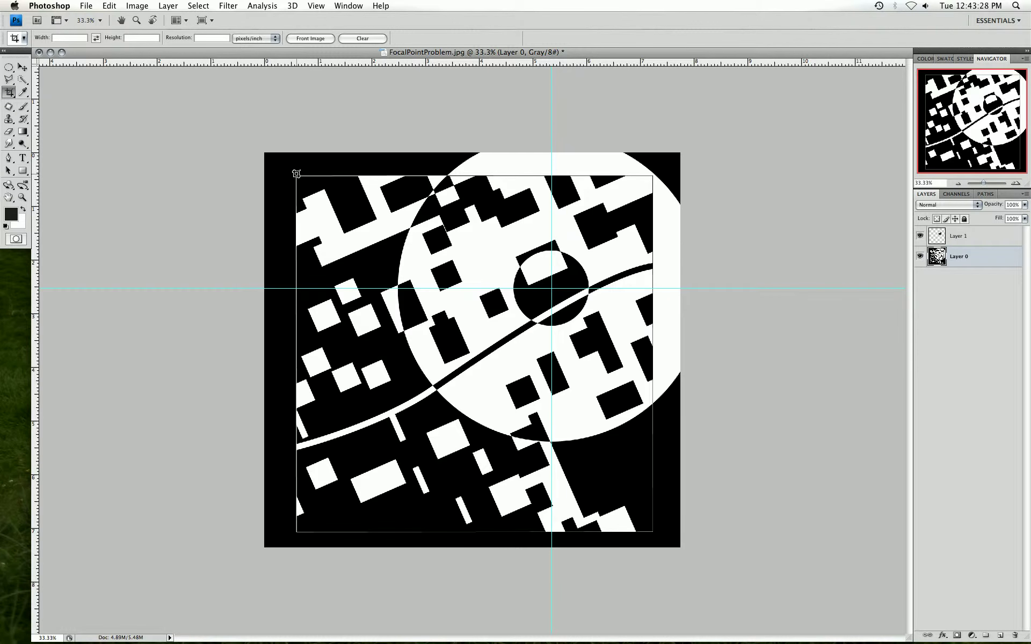
- Crop the image to the map's inner frame and hide the guides
{"action": "left_click_drag", "start_coordinate": [297, 176], "coordinate": [652, 533]}
{"action": "left_click_drag", "start_coordinate": [651, 532], "coordinate": [651, 531]}
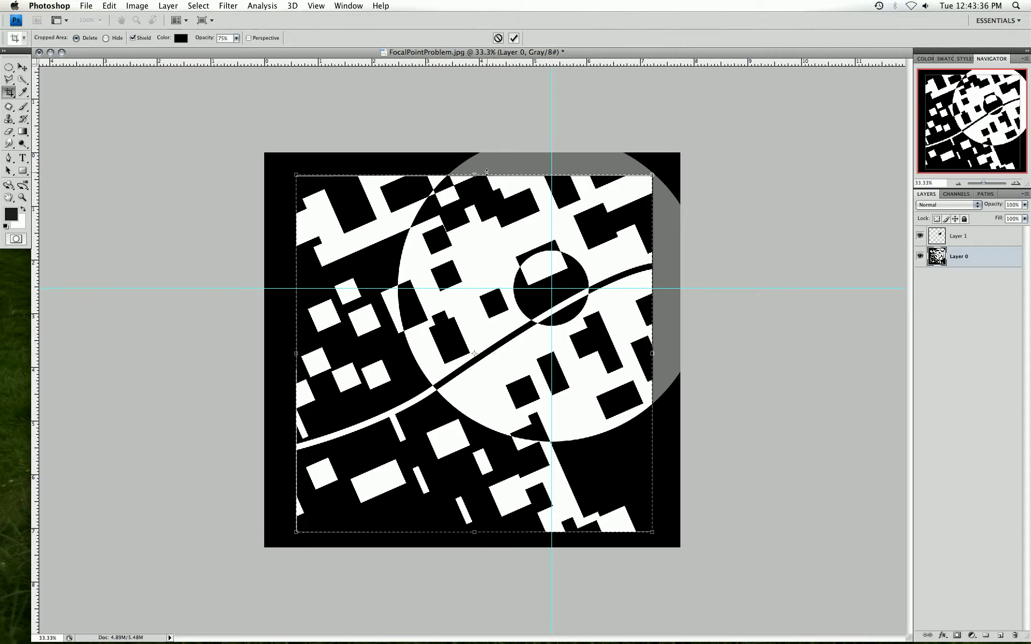
{"action": "left_click_drag", "start_coordinate": [487, 172], "coordinate": [475, 174]}
{"action": "key", "text": "Return"}
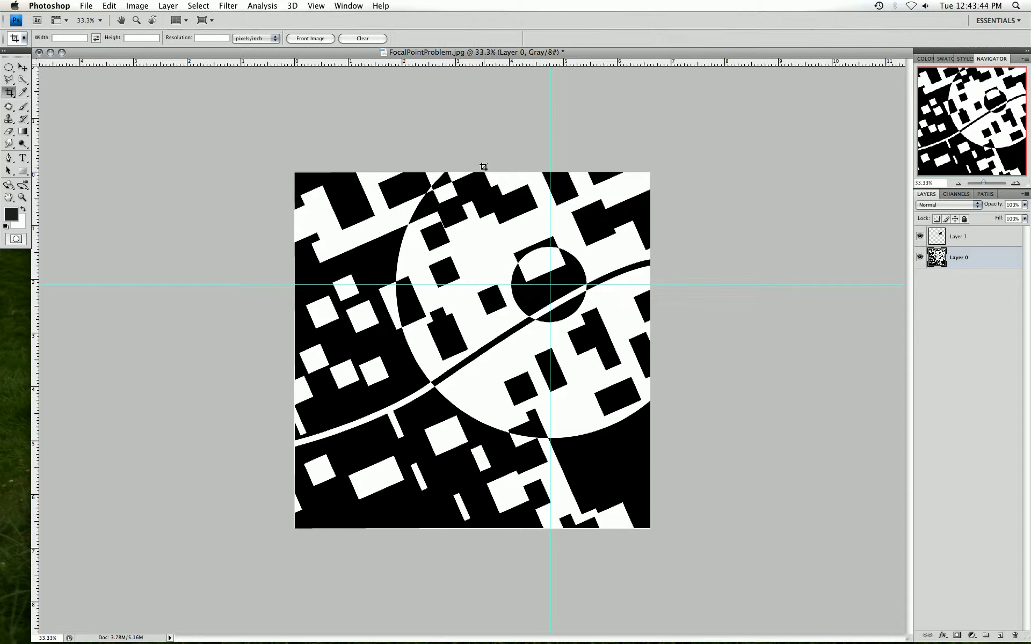
{"action": "key", "text": "ctrl+semicolon"}
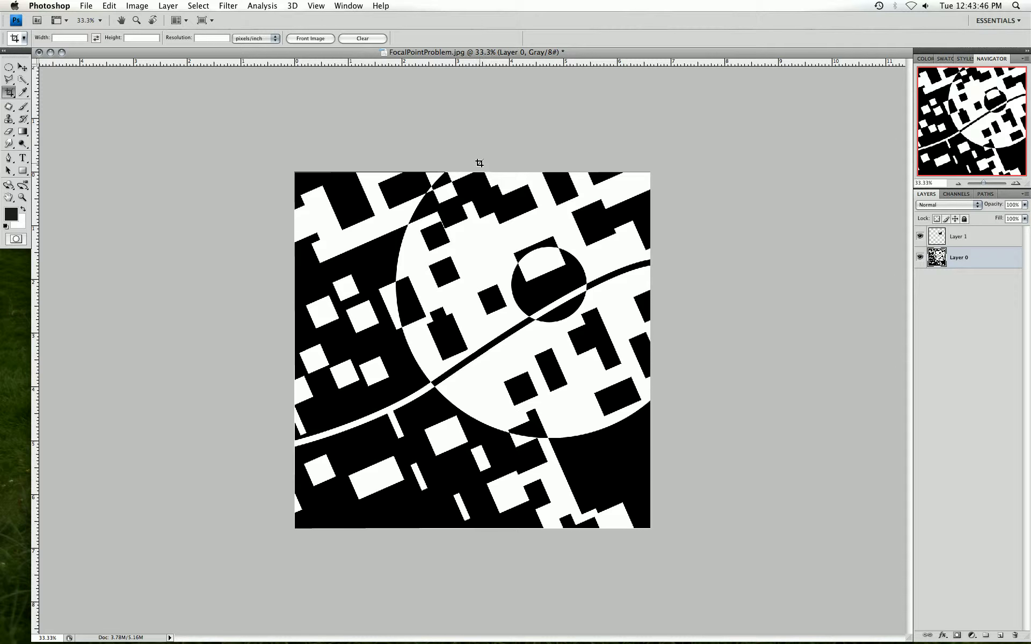
- Polygonal-lasso a wedge from the top-left corner to the small circle, invert it, and deselect
{"action": "left_click", "coordinate": [8, 80]}
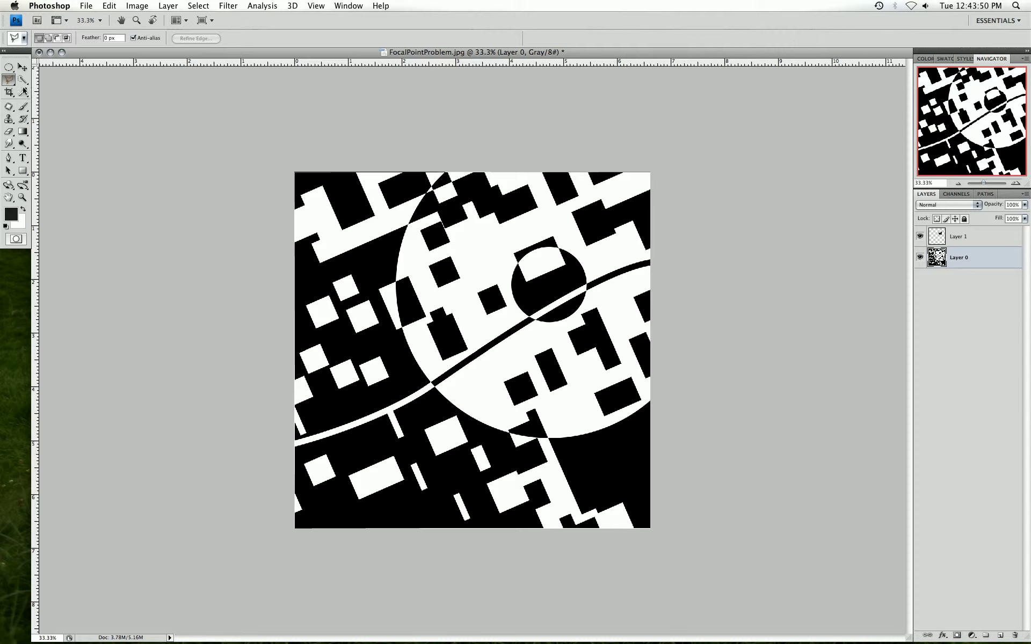
{"action": "left_click", "coordinate": [404, 171]}
{"action": "left_click", "coordinate": [517, 263]}
{"action": "left_click", "coordinate": [509, 284]}
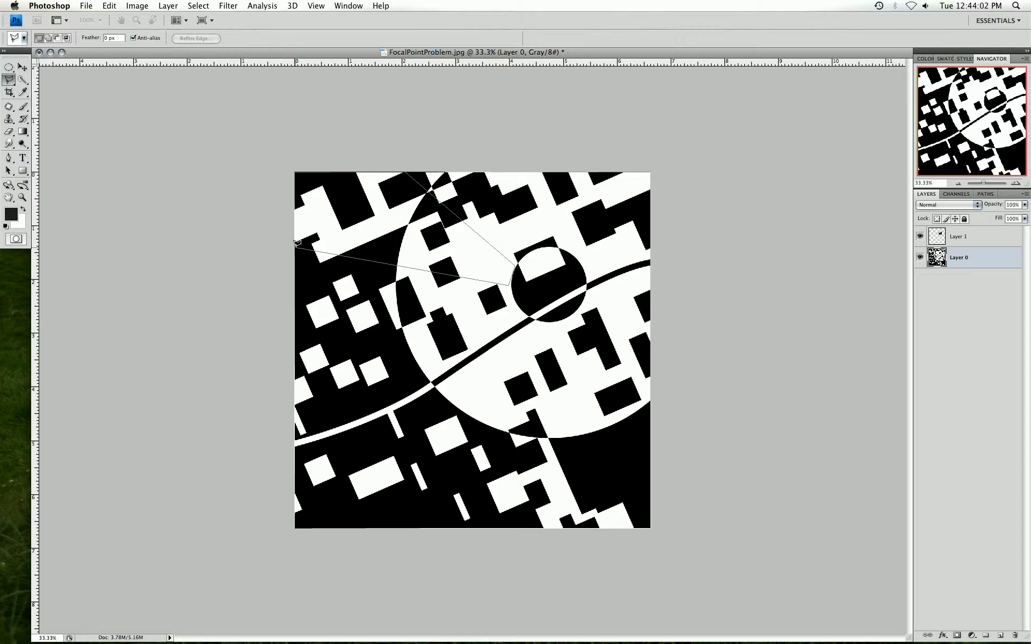
{"action": "left_click", "coordinate": [295, 247]}
{"action": "left_click", "coordinate": [296, 167]}
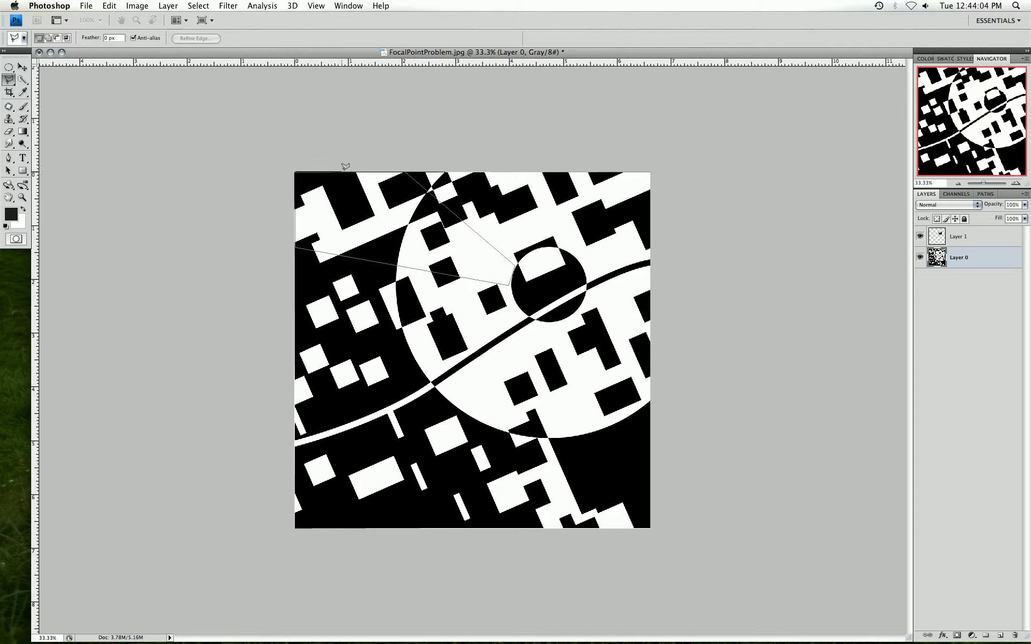
{"action": "left_click", "coordinate": [404, 171]}
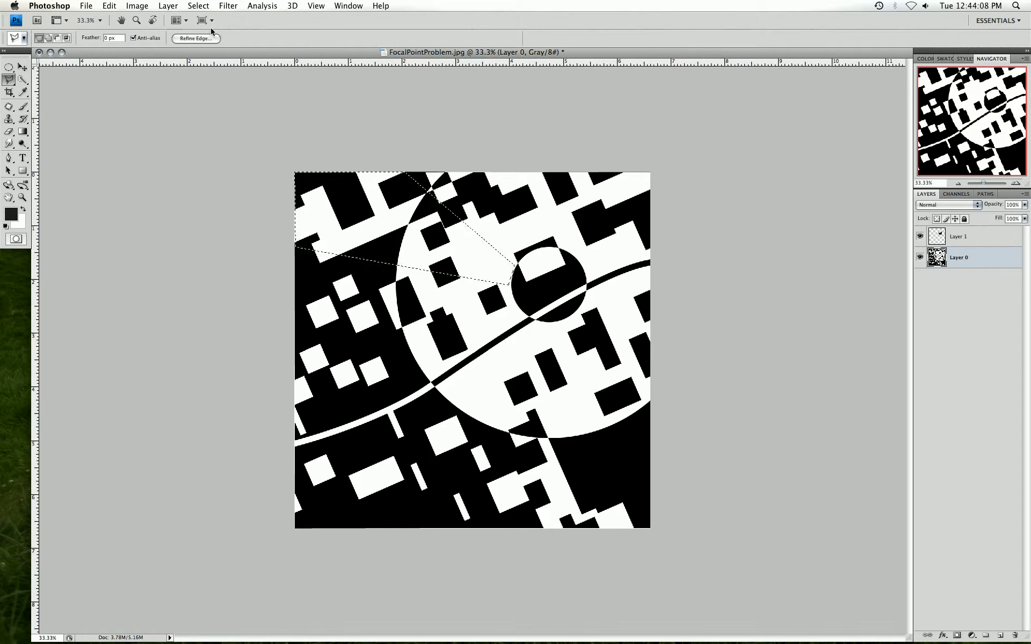
{"action": "left_click", "coordinate": [143, 7]}
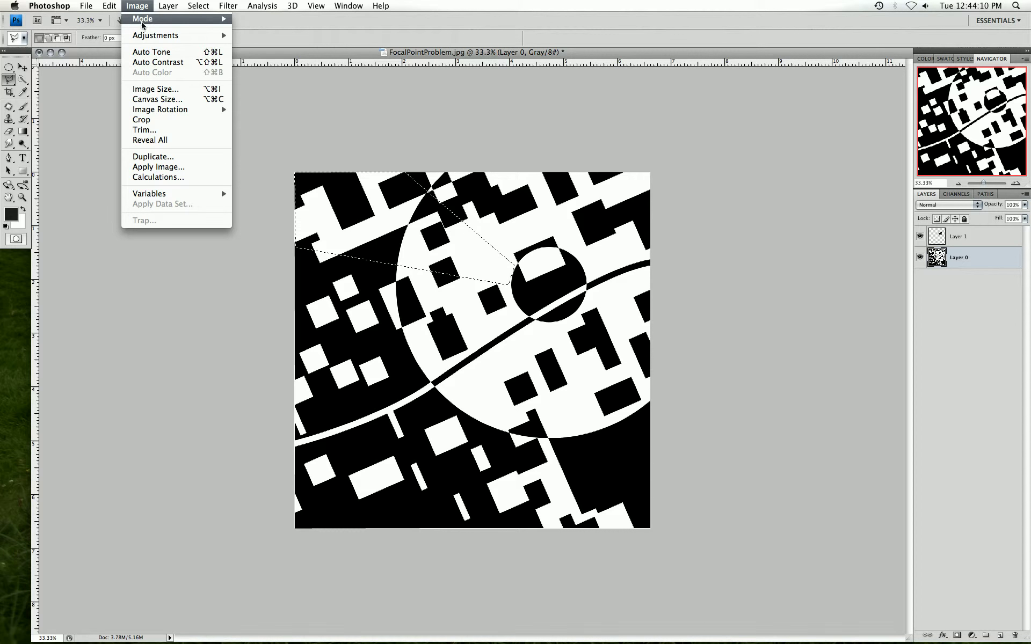
{"action": "mouse_move", "coordinate": [156, 35]}
{"action": "left_click", "coordinate": [276, 150]}
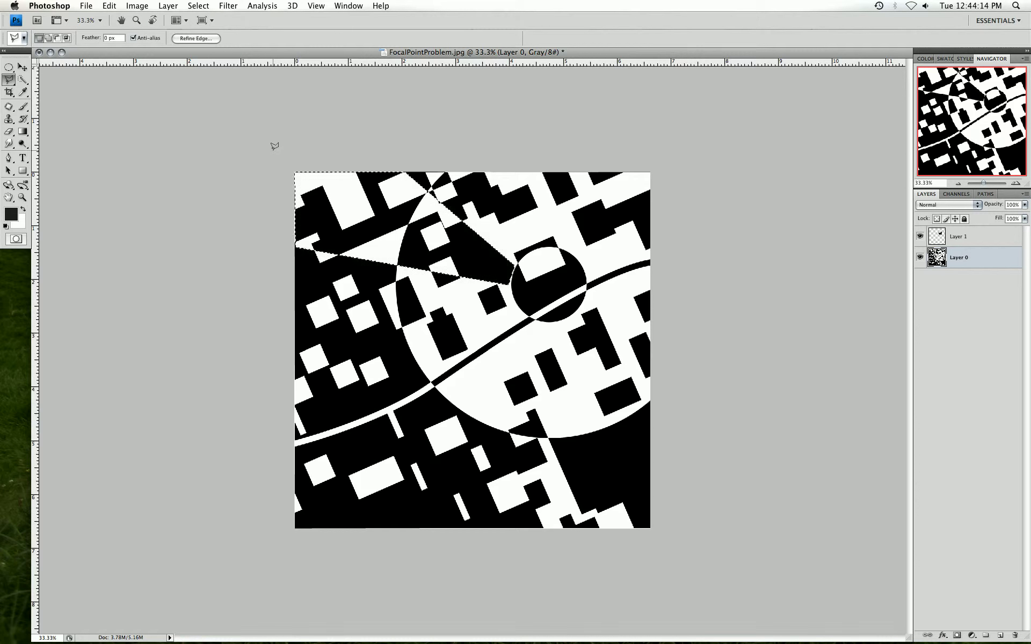
{"action": "key", "text": "ctrl+d"}
- Lasso a wedge from below the circle to the bottom-right edge, invert it, and deselect
{"action": "left_click", "coordinate": [650, 444]}
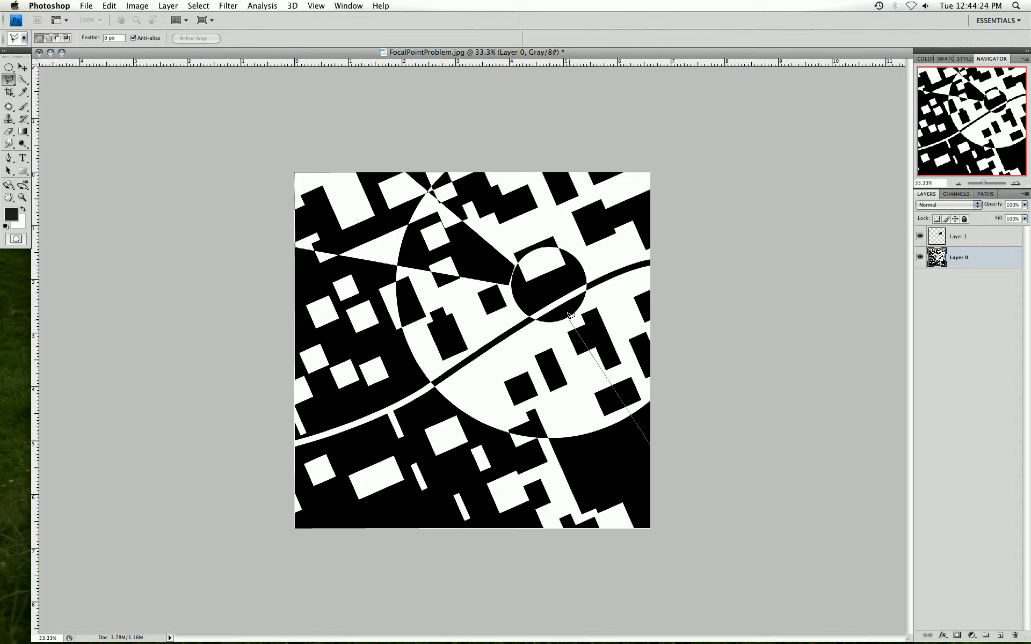
{"action": "left_click", "coordinate": [570, 320]}
{"action": "left_click", "coordinate": [544, 324]}
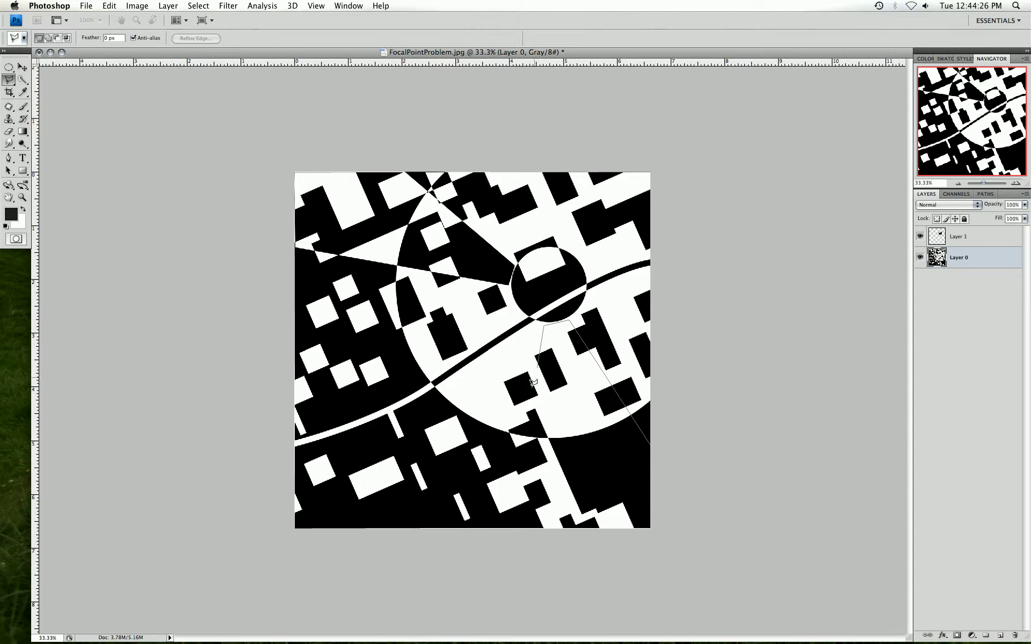
{"action": "left_click", "coordinate": [509, 527]}
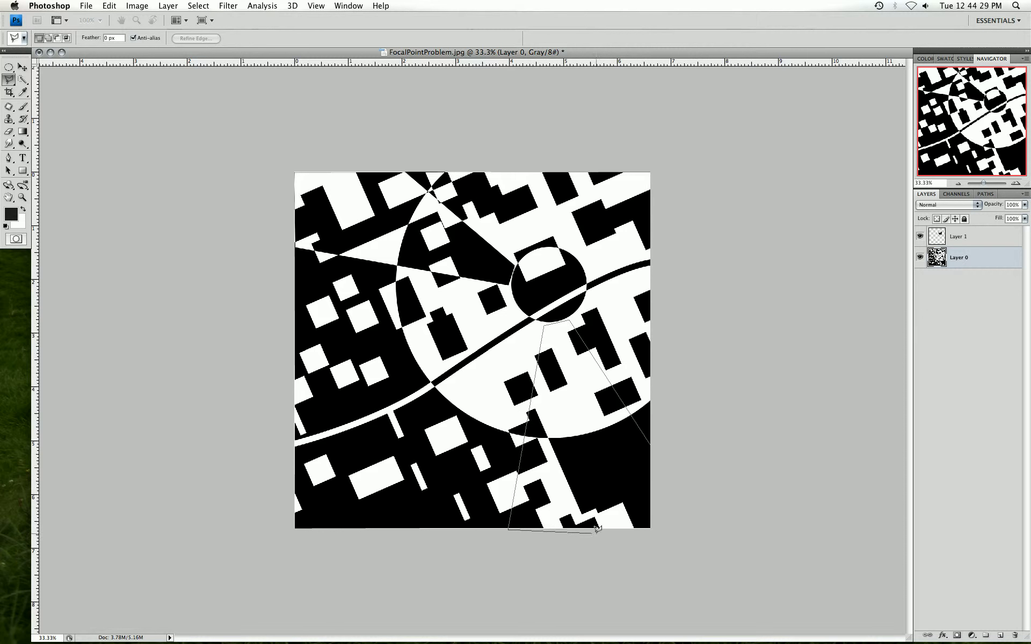
{"action": "left_click", "coordinate": [649, 528]}
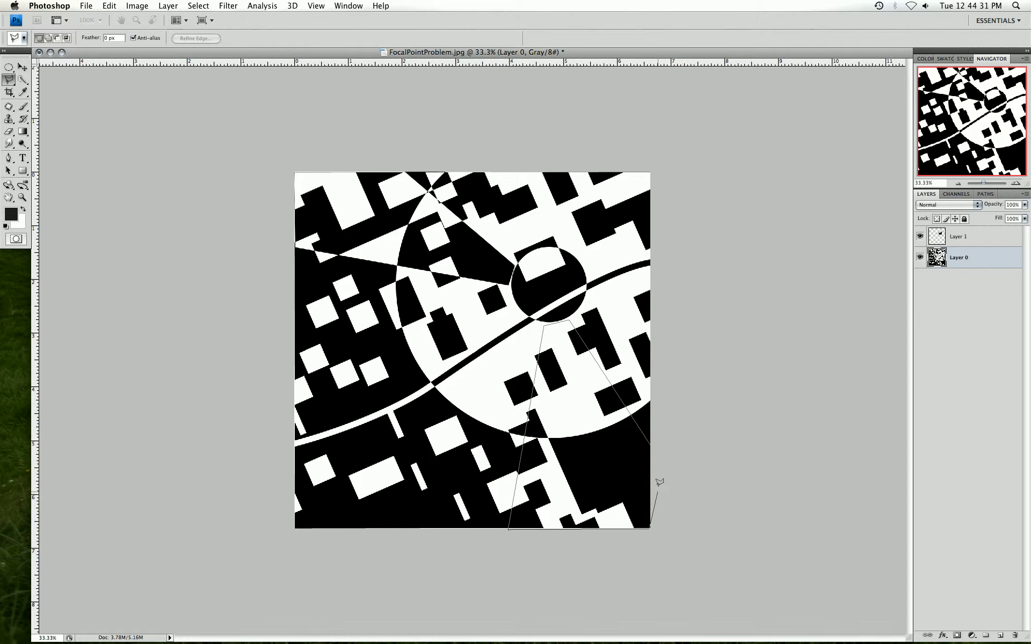
{"action": "double_click", "coordinate": [651, 442]}
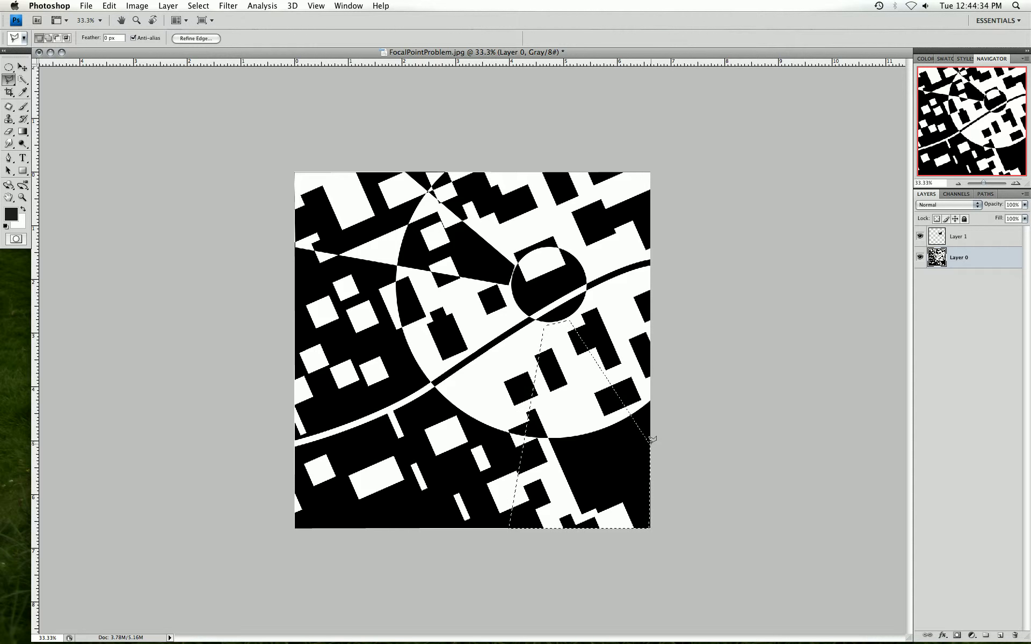
{"action": "left_click", "coordinate": [144, 7]}
{"action": "mouse_move", "coordinate": [173, 35]}
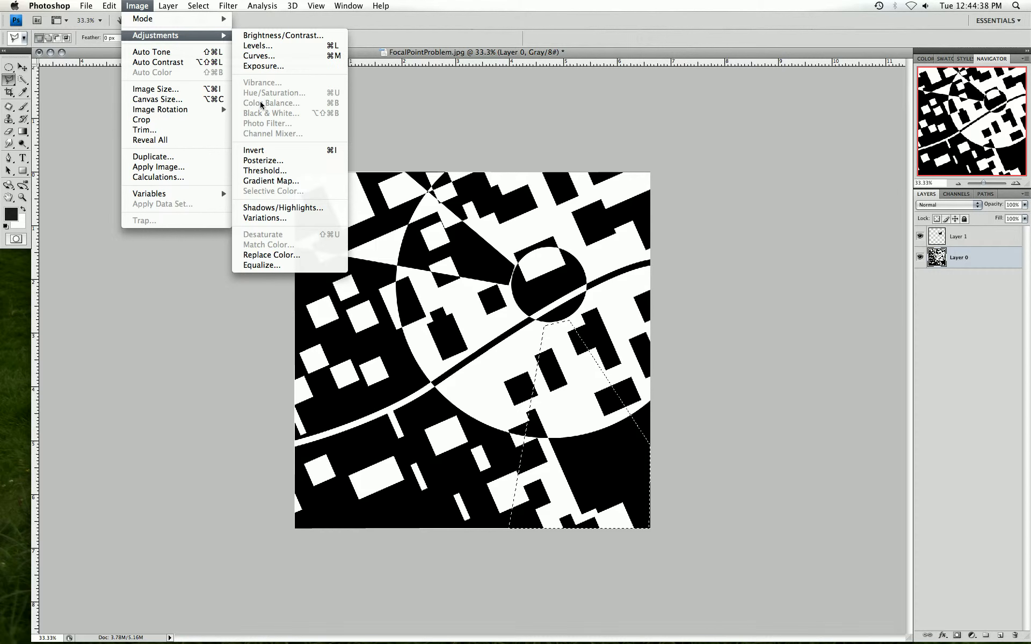
{"action": "left_click", "coordinate": [262, 155]}
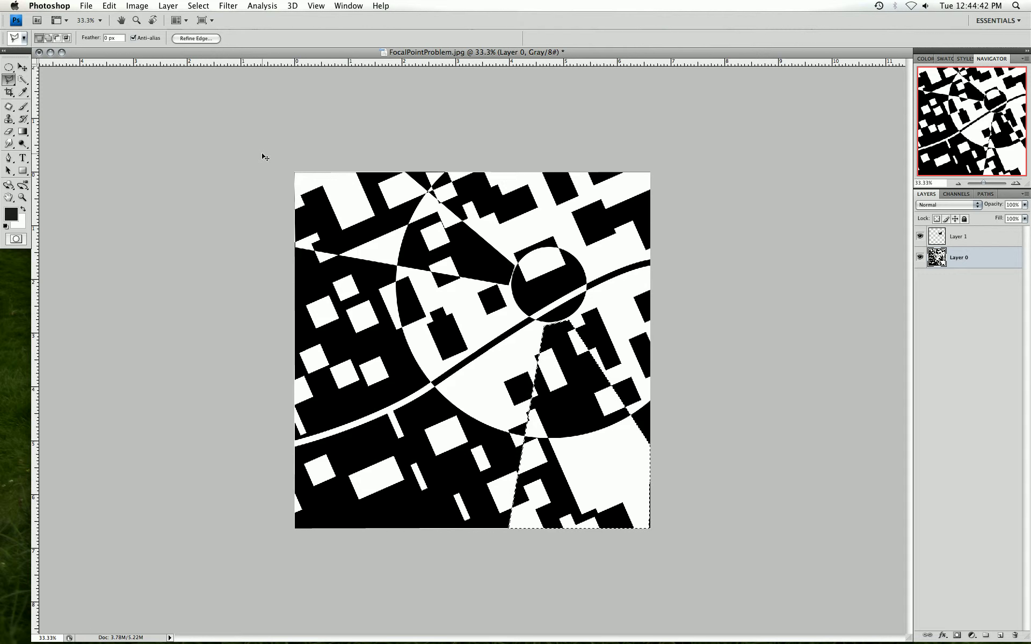
{"action": "key", "text": "ctrl+d"}
- Lasso a wedge from the circle to the top-right corner, invert it, and deselect
{"action": "left_click", "coordinate": [613, 172]}
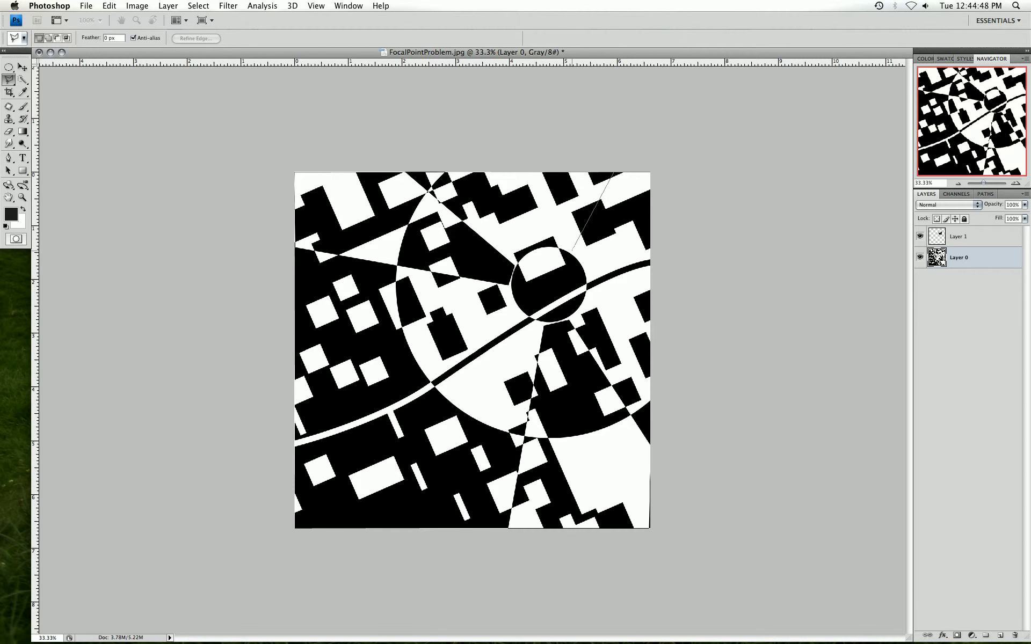
{"action": "left_click", "coordinate": [572, 250]}
{"action": "left_click", "coordinate": [587, 269]}
{"action": "left_click", "coordinate": [650, 250]}
{"action": "left_click", "coordinate": [651, 171]}
{"action": "left_click", "coordinate": [616, 168]}
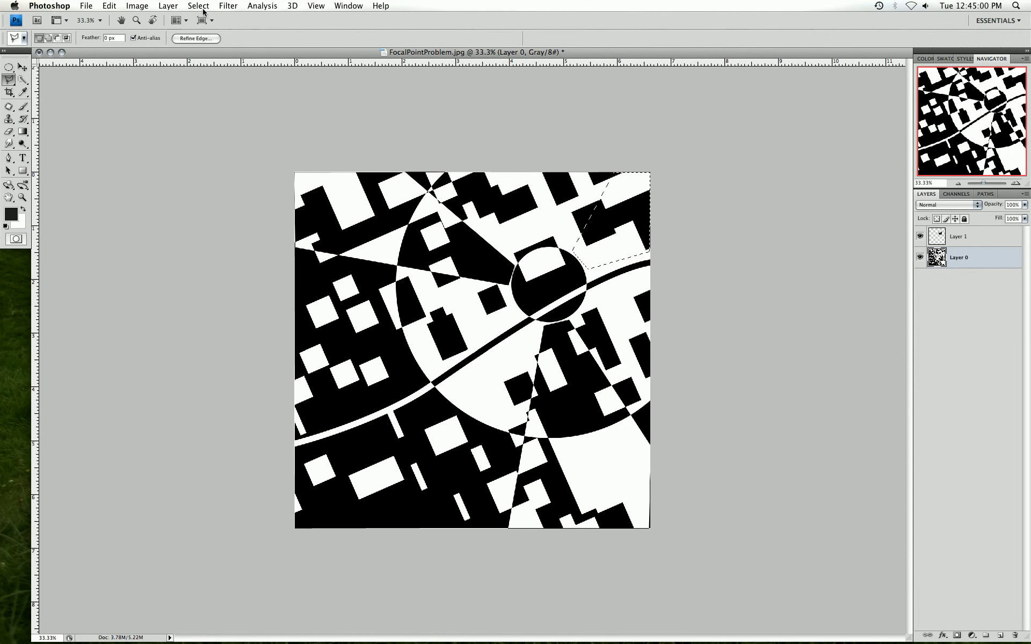
{"action": "left_click", "coordinate": [143, 7]}
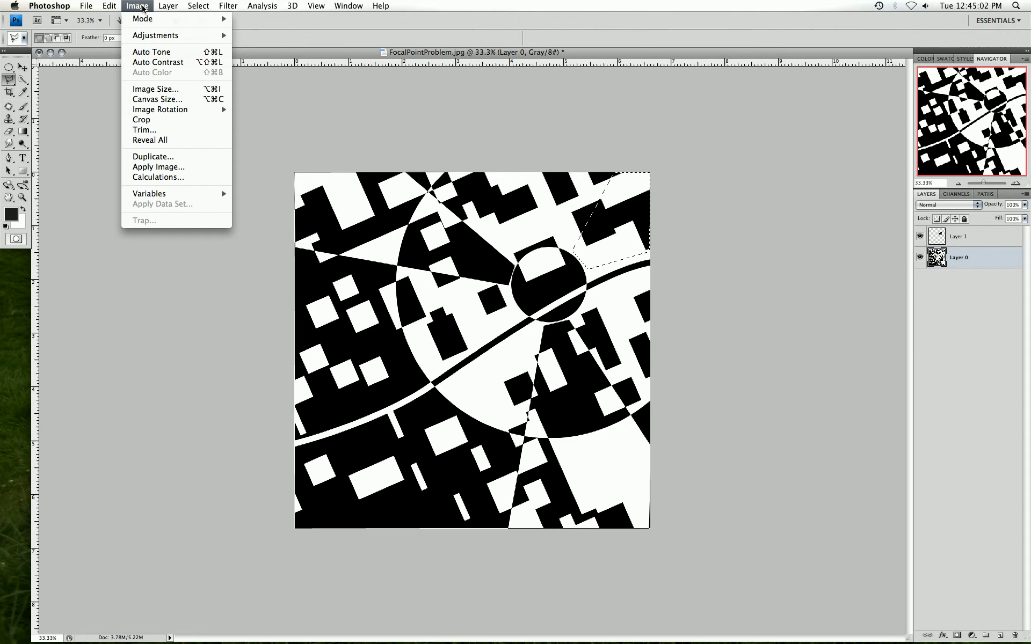
{"action": "mouse_move", "coordinate": [156, 36]}
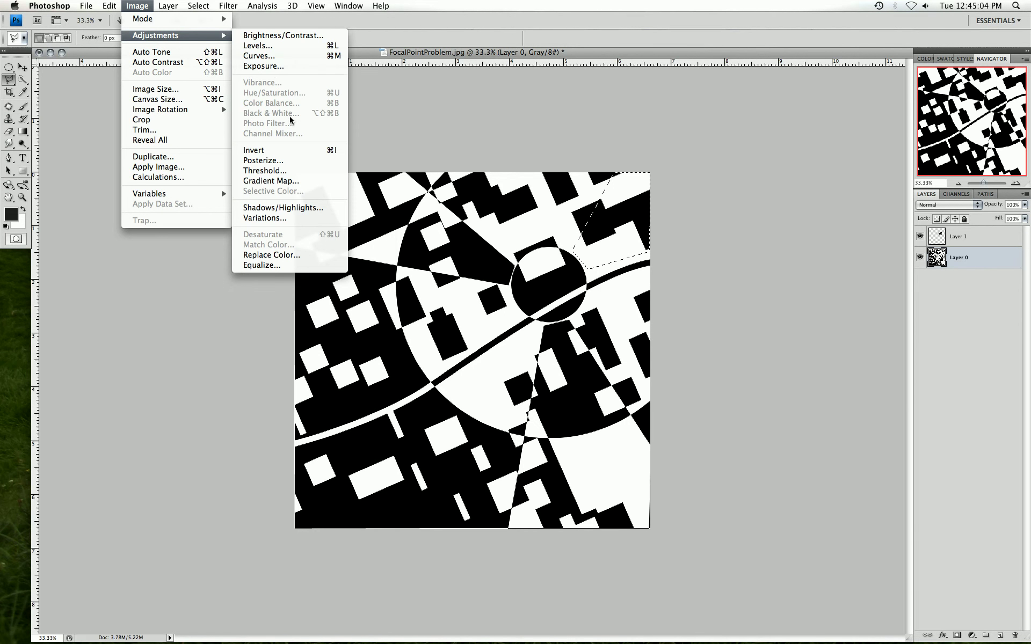
{"action": "left_click", "coordinate": [289, 150]}
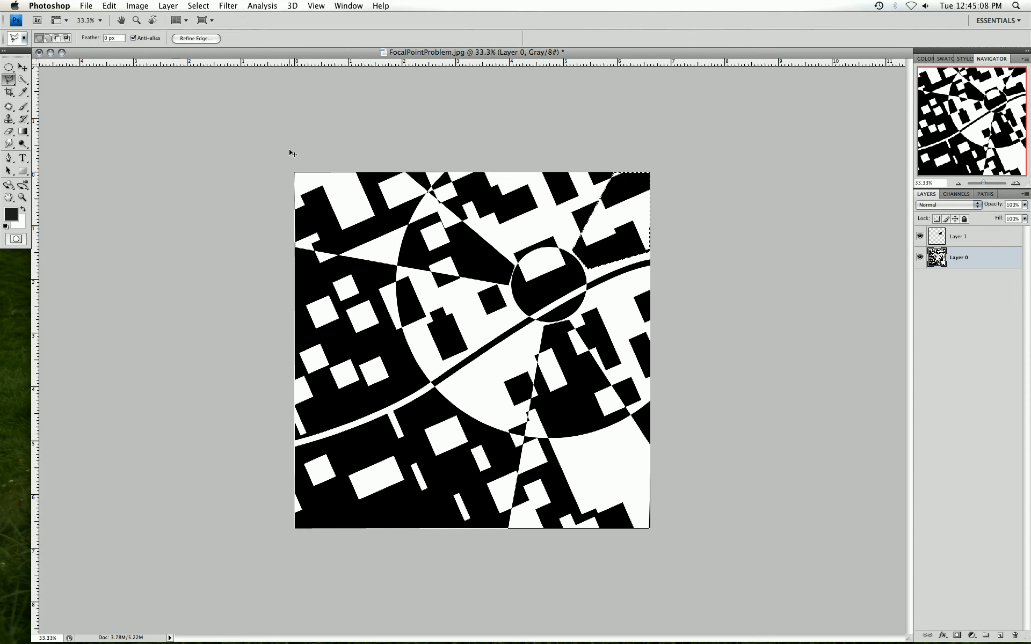
{"action": "key", "text": "ctrl+d"}
{"action": "key", "text": "Return"}
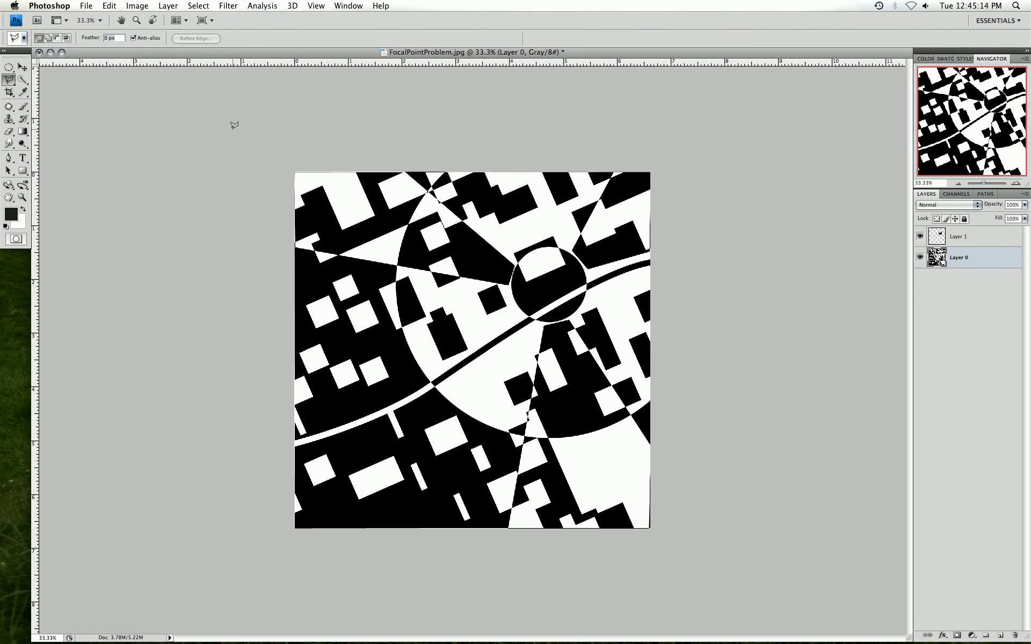